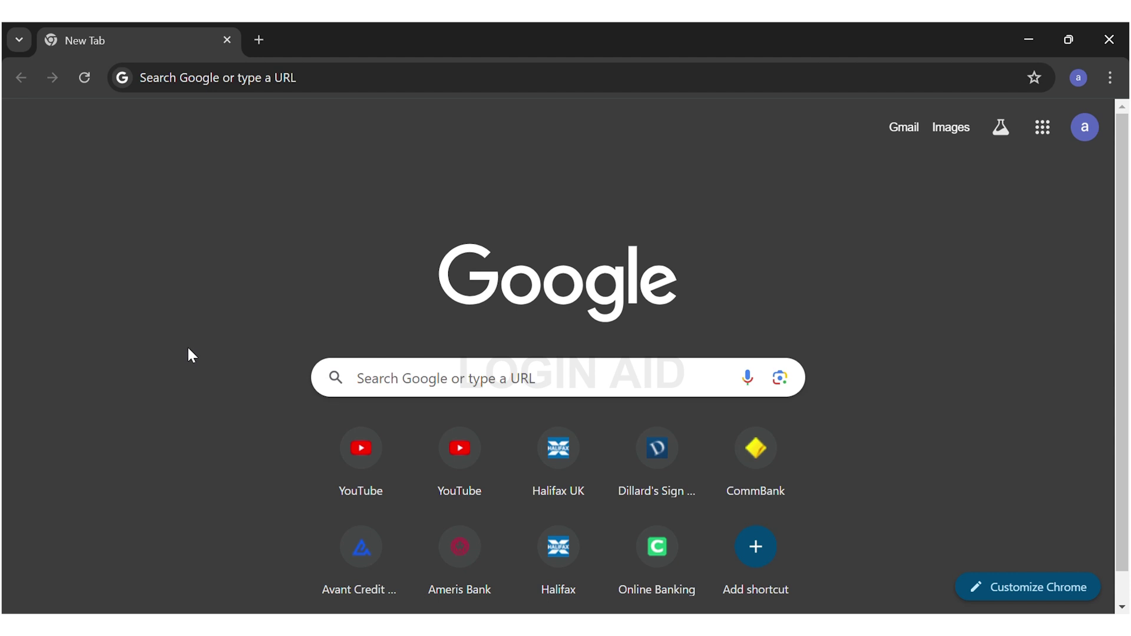
Step: Launch Google Sheets from the Google apps grid in Chrome
{"action": "left_click", "coordinate": [1044, 129]}
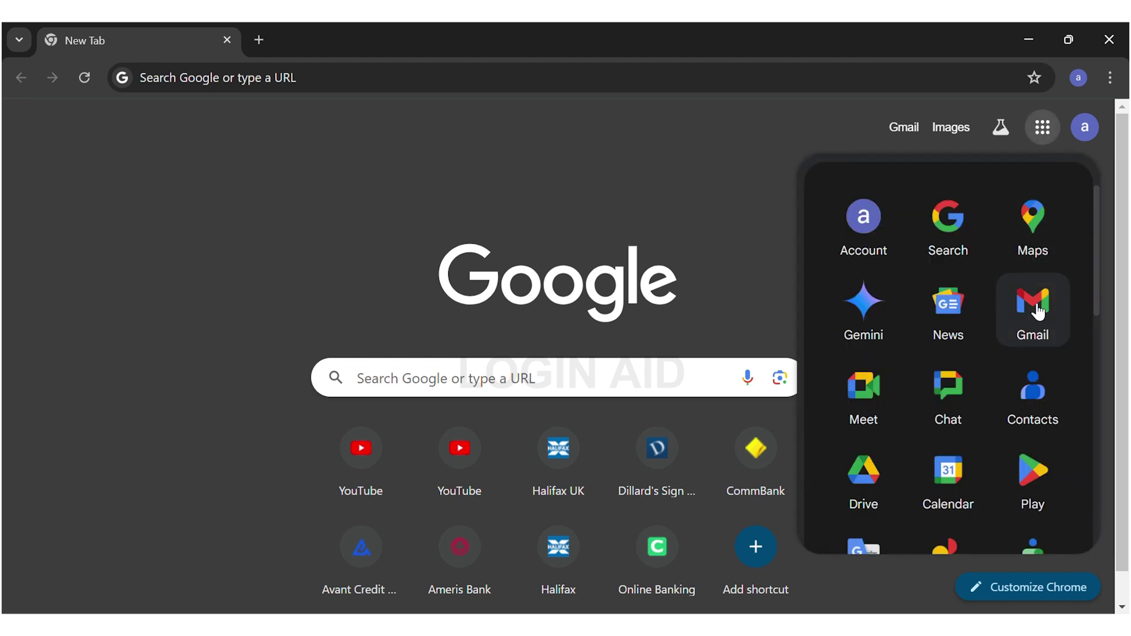
{"action": "scroll", "coordinate": [1036, 382], "scroll_direction": "down", "scroll_amount": 2}
{"action": "scroll", "coordinate": [1043, 390], "scroll_direction": "down", "scroll_amount": 4}
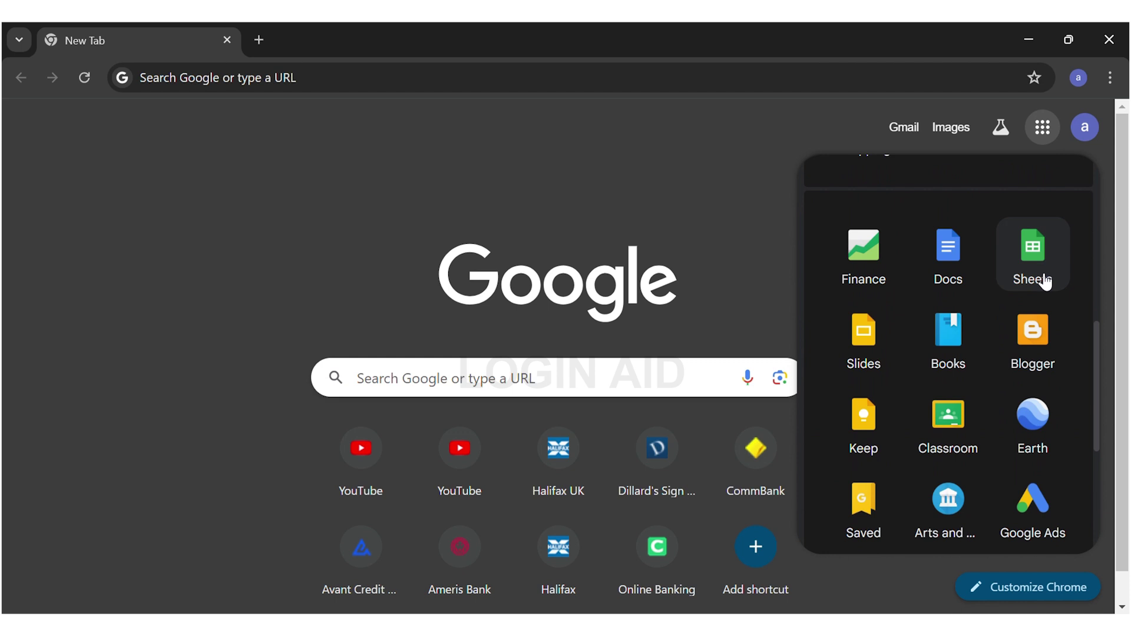
{"action": "left_click", "coordinate": [1034, 266]}
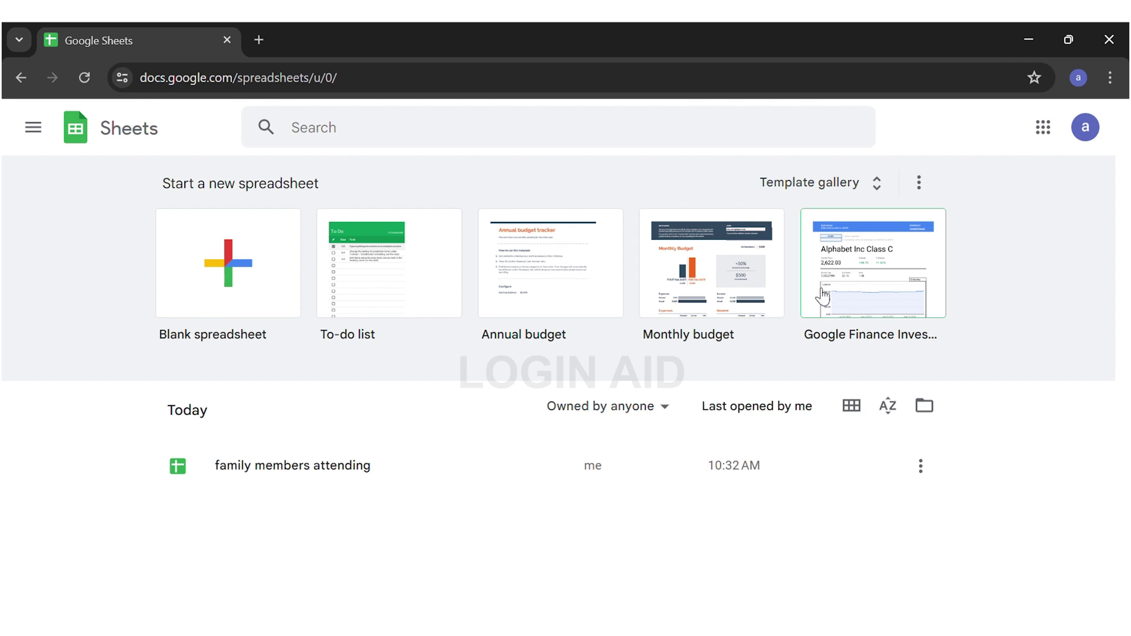
Step: Open the 'family members attending' spreadsheet from the Today list
{"action": "left_click", "coordinate": [429, 477]}
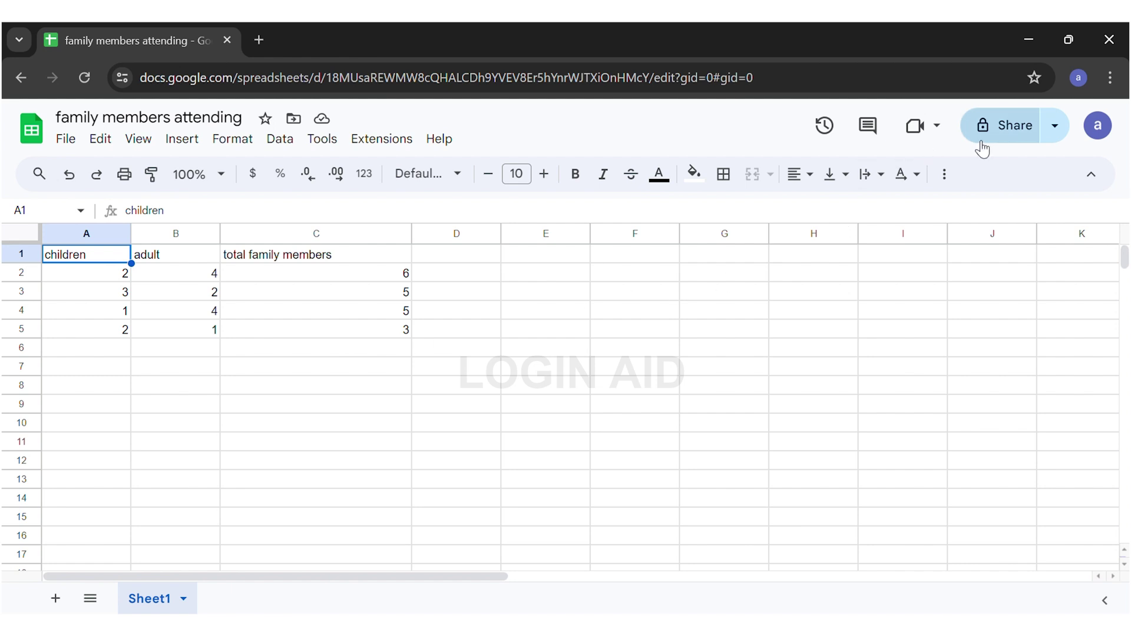
Step: Add the two suggested contacts as recipients in the spreadsheet's Share dialog
{"action": "left_click", "coordinate": [1013, 141]}
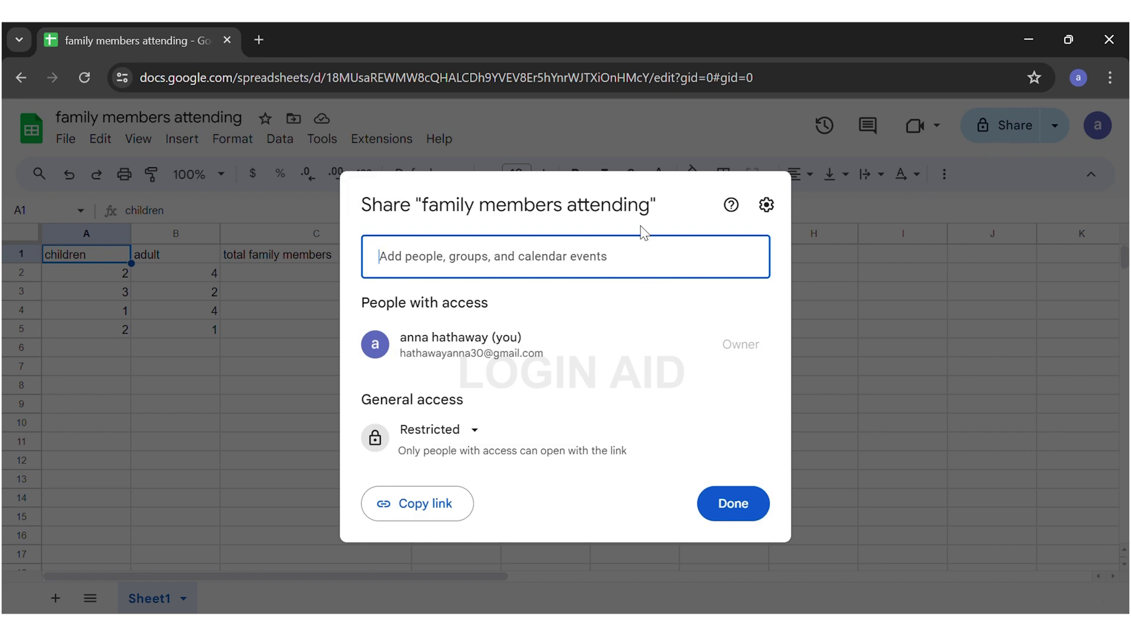
{"action": "left_click", "coordinate": [630, 262]}
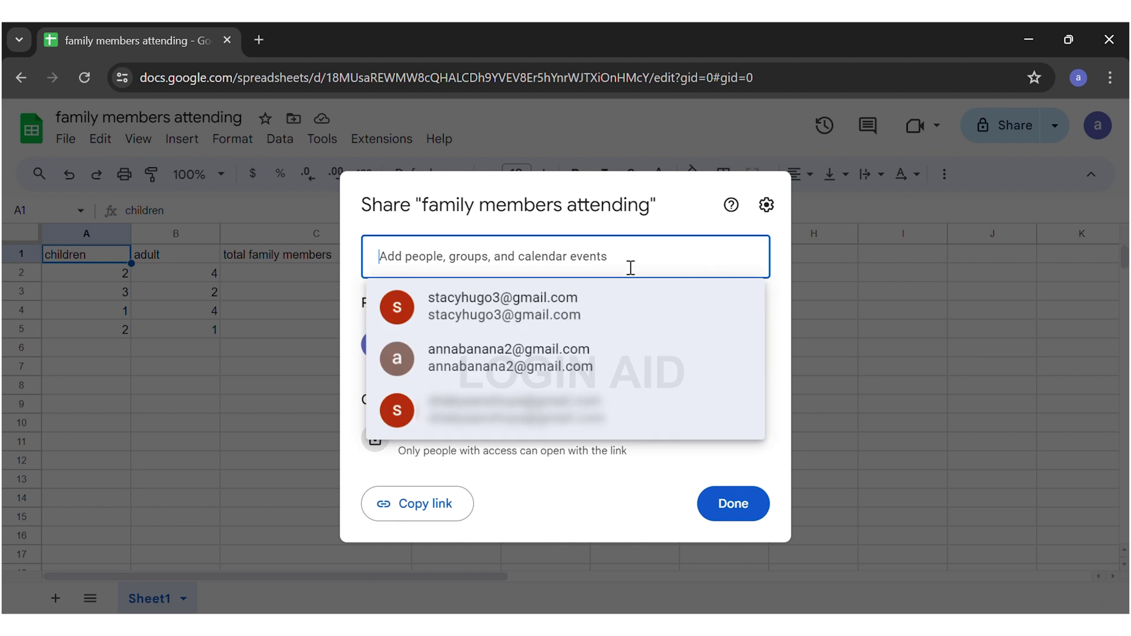
{"action": "left_click", "coordinate": [626, 319]}
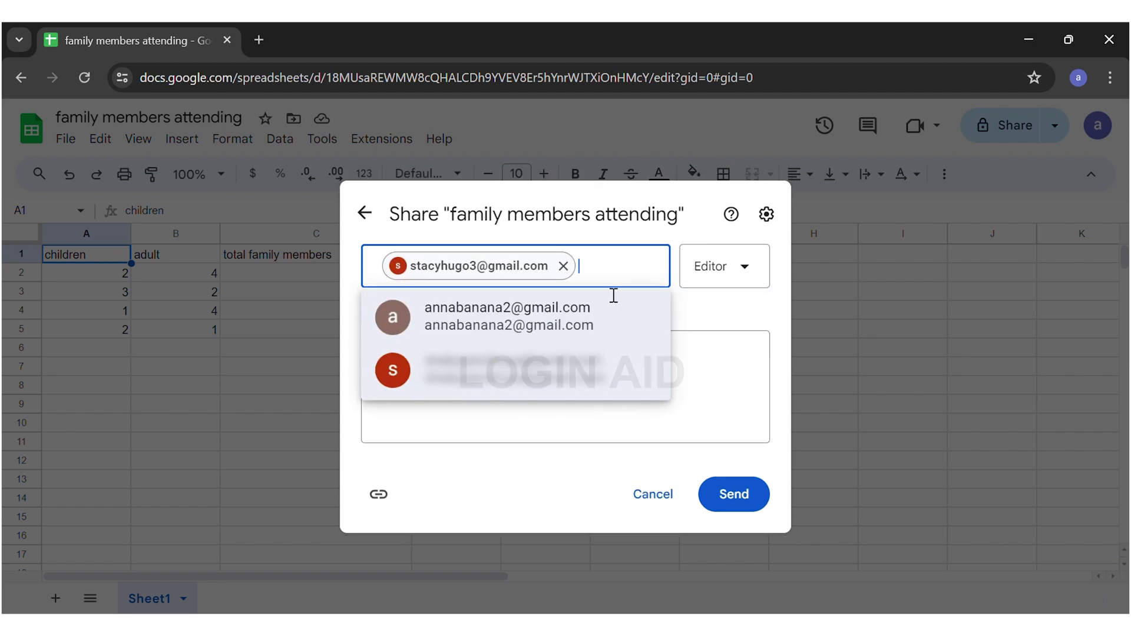
{"action": "left_click", "coordinate": [610, 313]}
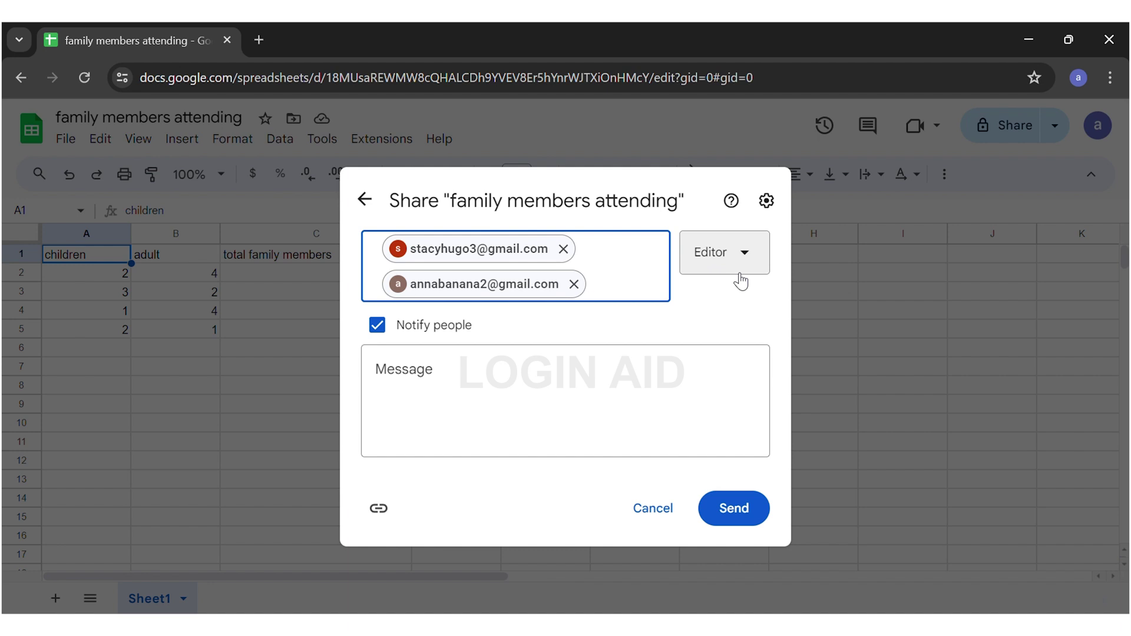
{"action": "left_click", "coordinate": [745, 259]}
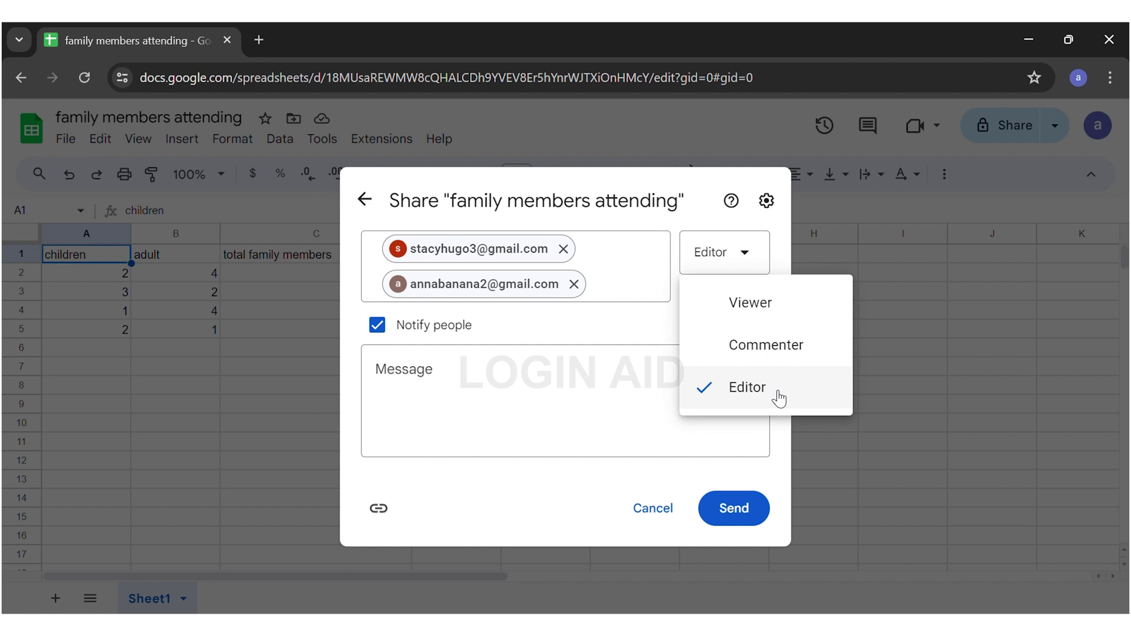
{"action": "left_click", "coordinate": [778, 394]}
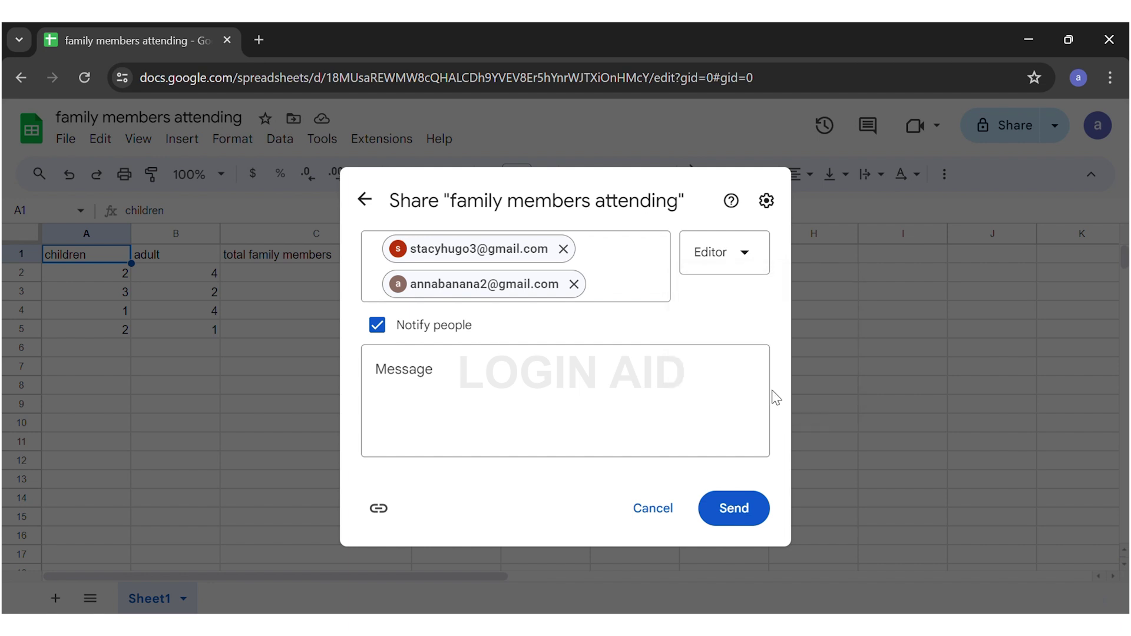
Step: Send the share invitation with the message 'add more to the list'
{"action": "left_click", "coordinate": [712, 400]}
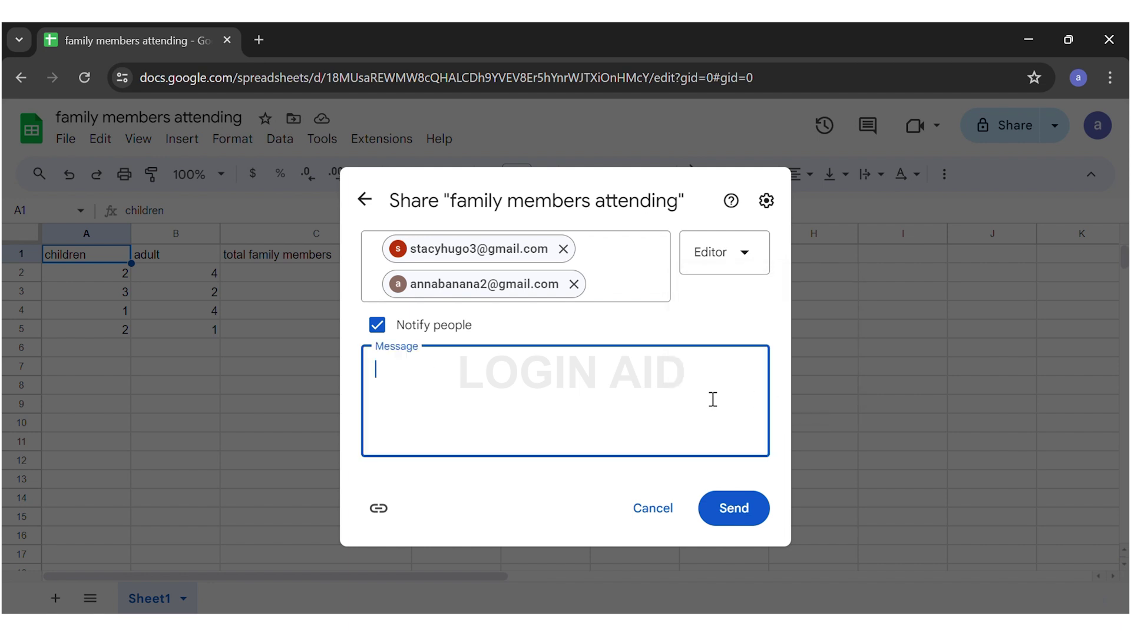
{"action": "type", "text": "add"}
{"action": "type", "text": " more to the li"}
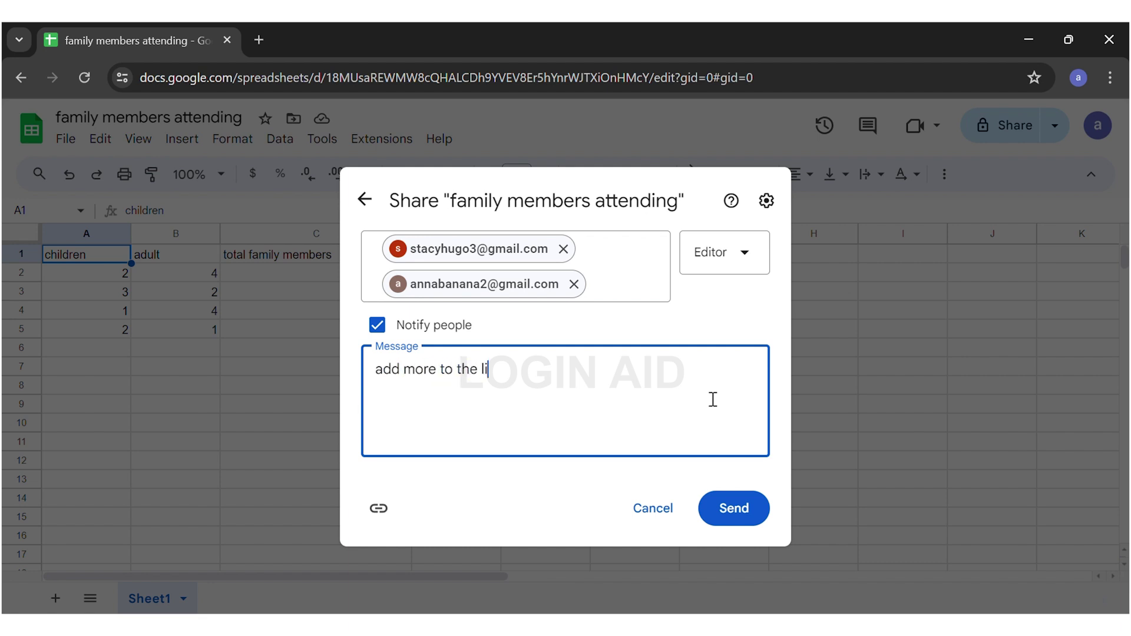
{"action": "type", "text": "st"}
{"action": "left_click", "coordinate": [750, 516]}
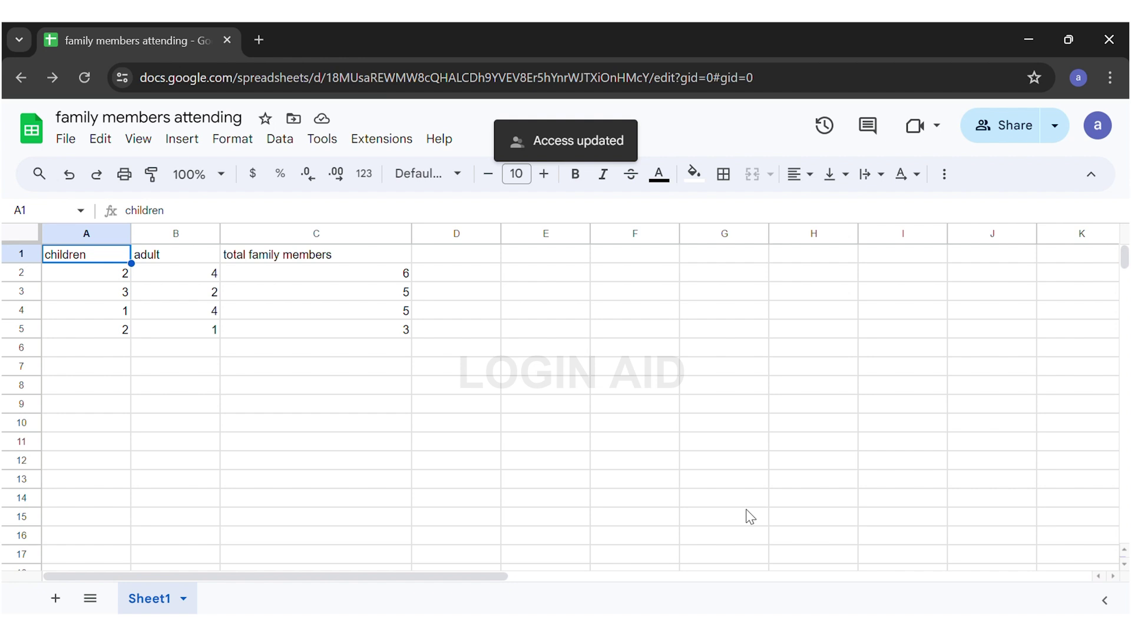
Step: Reopen the Share dialog and show the General access options, currently Restricted
{"action": "left_click", "coordinate": [963, 333]}
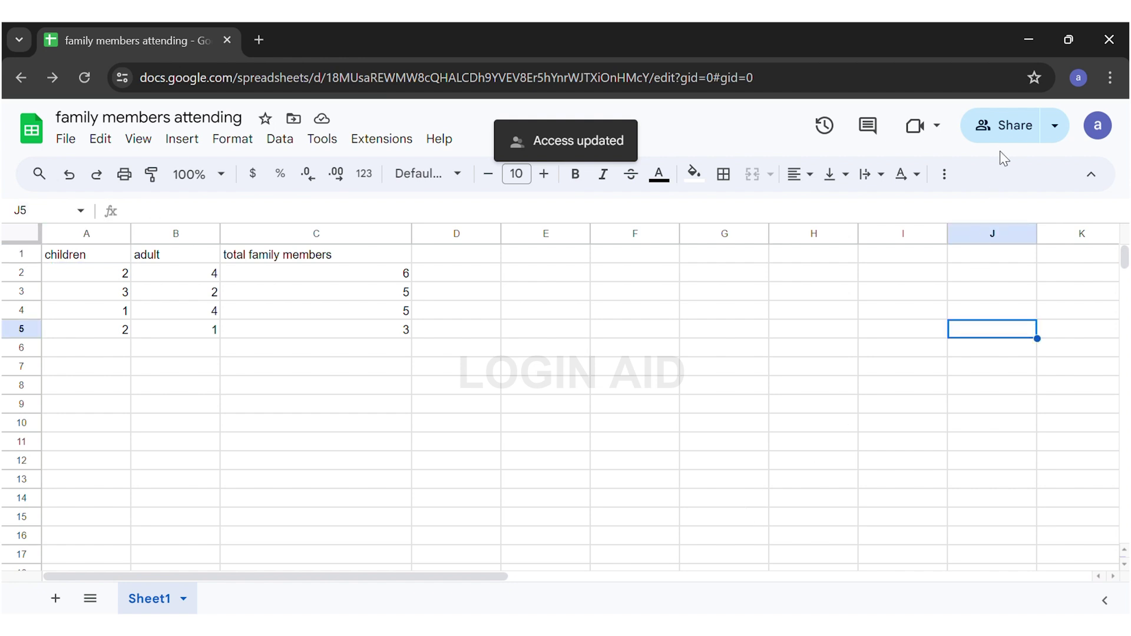
{"action": "left_click", "coordinate": [1005, 135]}
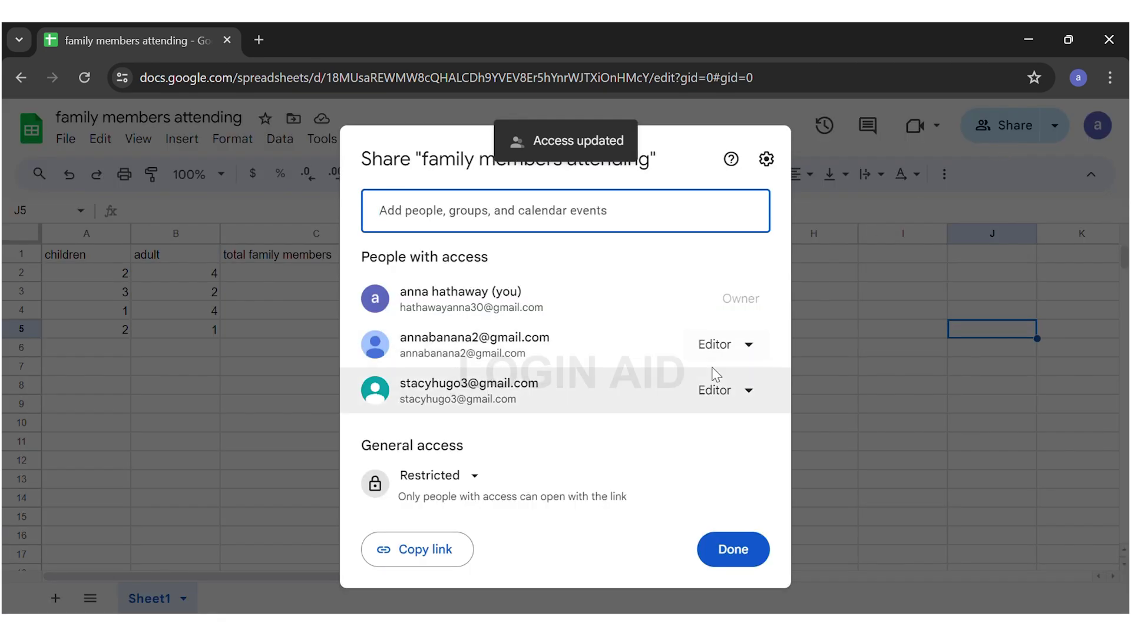
{"action": "left_click", "coordinate": [477, 485]}
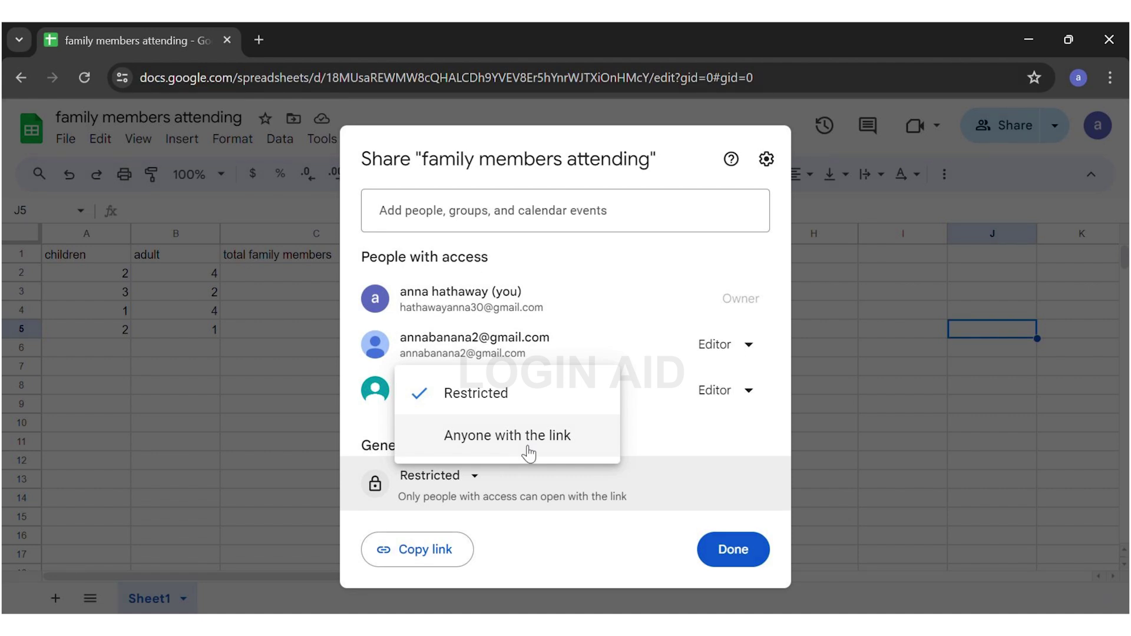
Step: Set general access to Anyone with the link as Editor and copy the link
{"action": "left_click", "coordinate": [529, 453]}
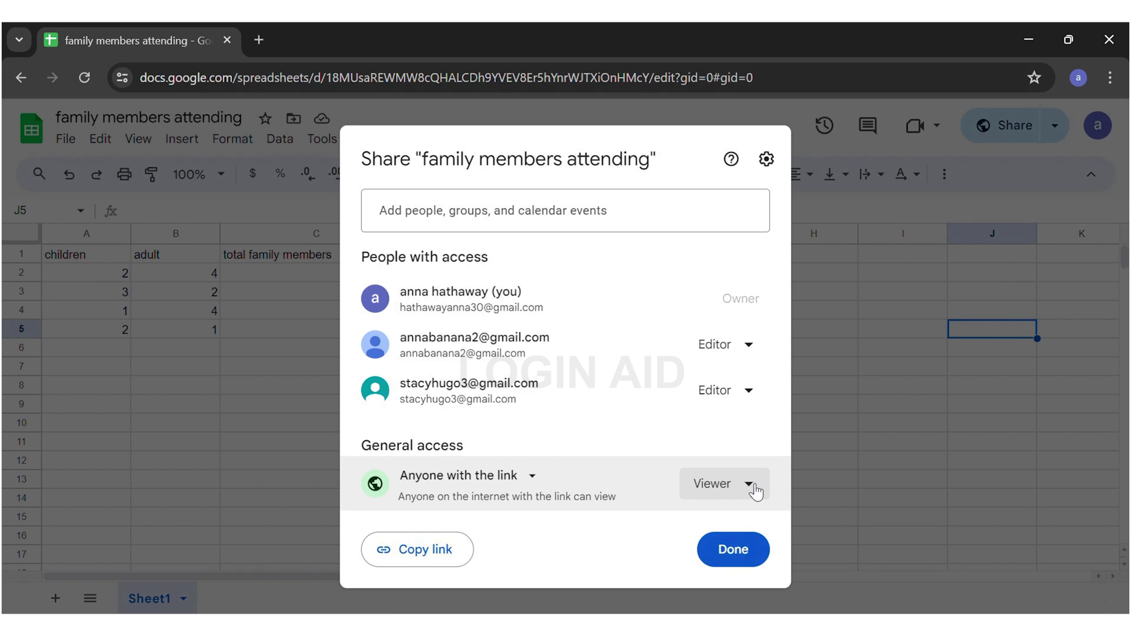
{"action": "left_click", "coordinate": [753, 487]}
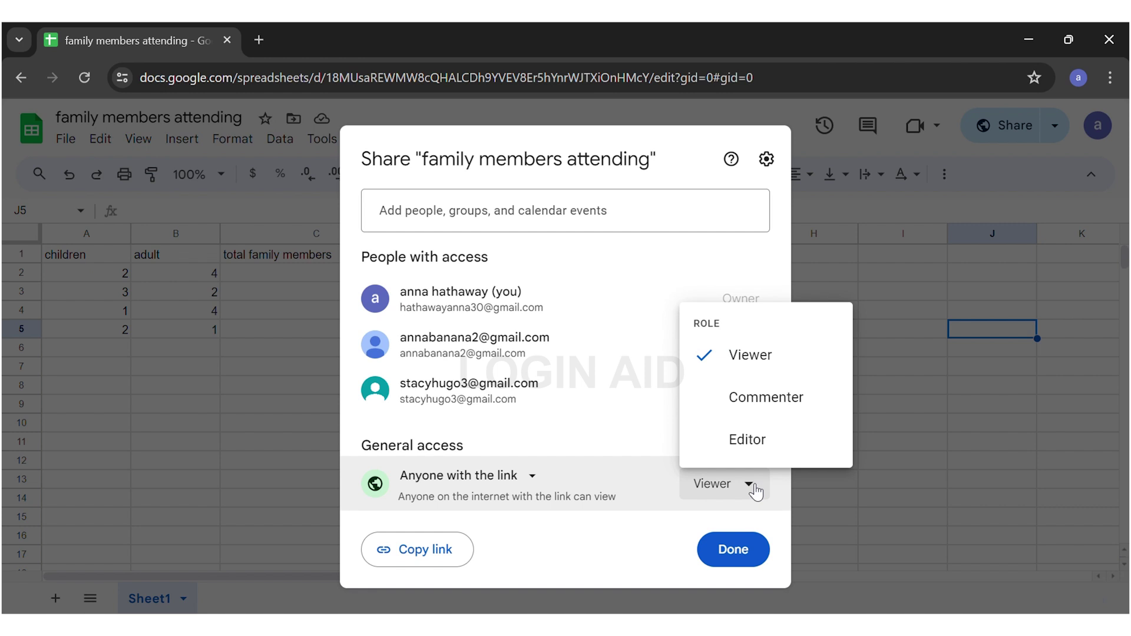
{"action": "left_click", "coordinate": [749, 439]}
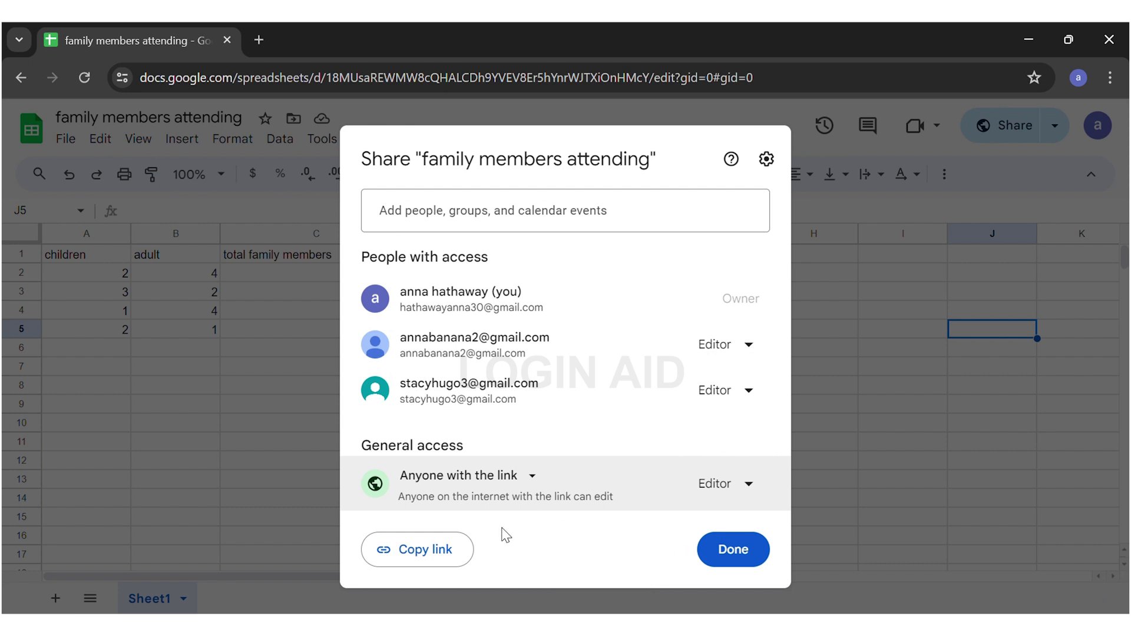
{"action": "left_click", "coordinate": [445, 557]}
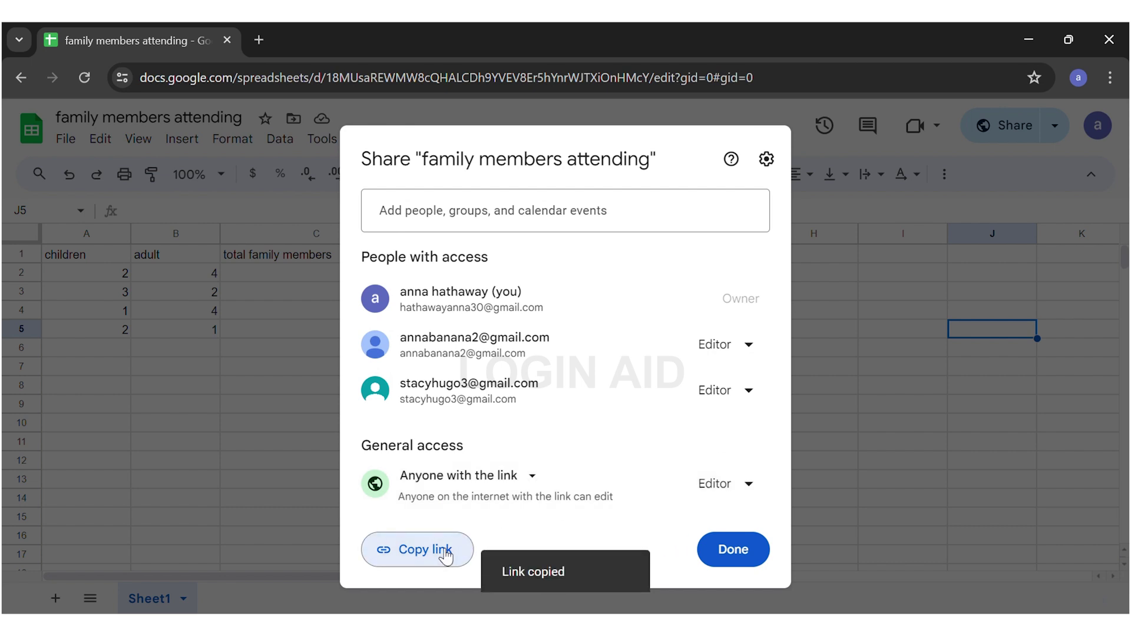
{"action": "left_click", "coordinate": [717, 551]}
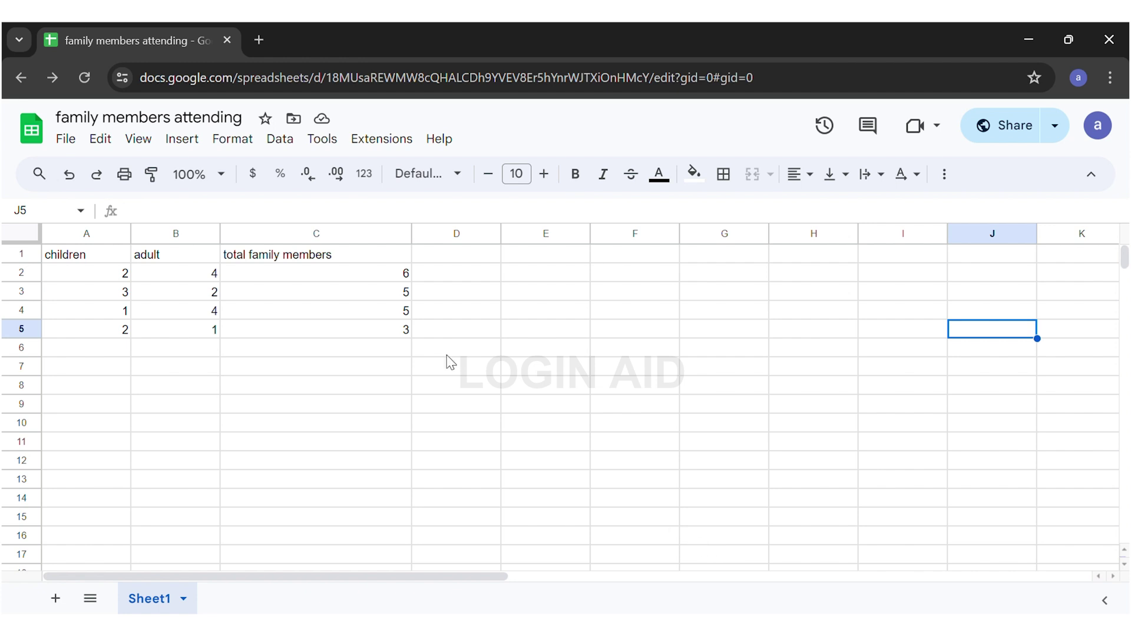
Step: Open Gmail in a new browser tab
{"action": "key", "text": "ctrl+t"}
{"action": "left_click", "coordinate": [899, 129]}
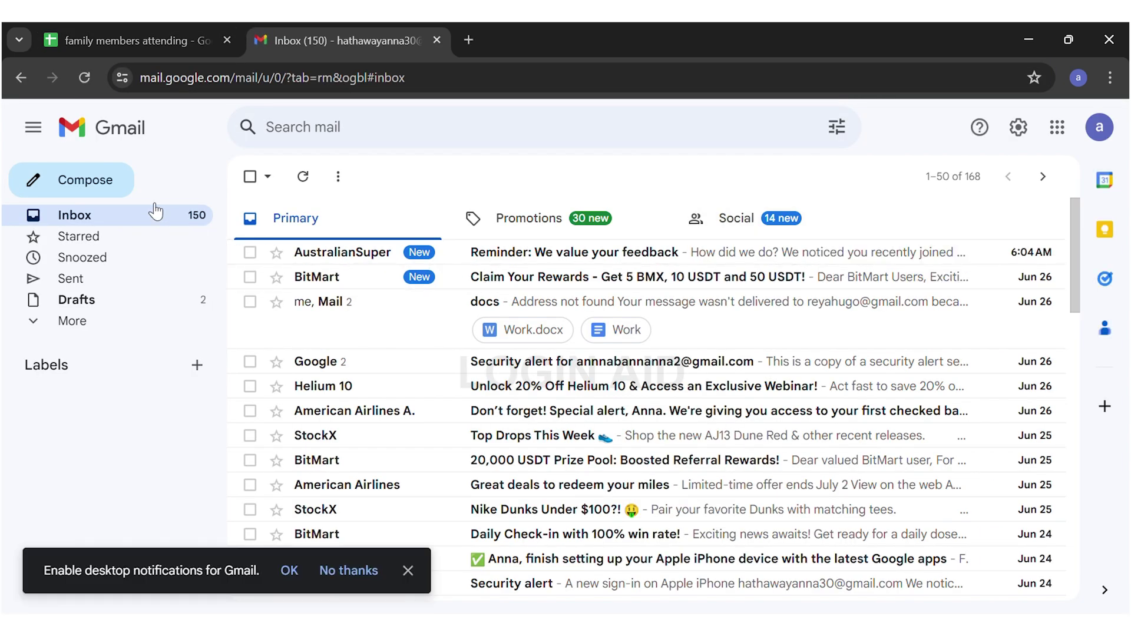
Step: Email the pasted sharing link to the contact with subject 'attendees' and view the sent message
{"action": "left_click", "coordinate": [105, 183]}
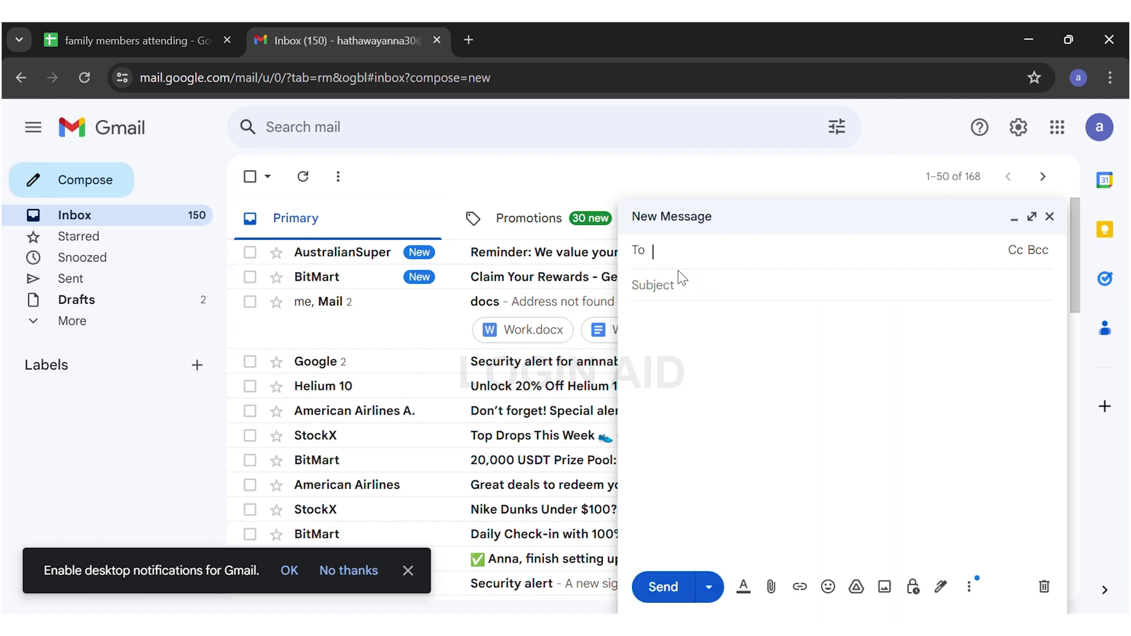
{"action": "type", "text": "sta"}
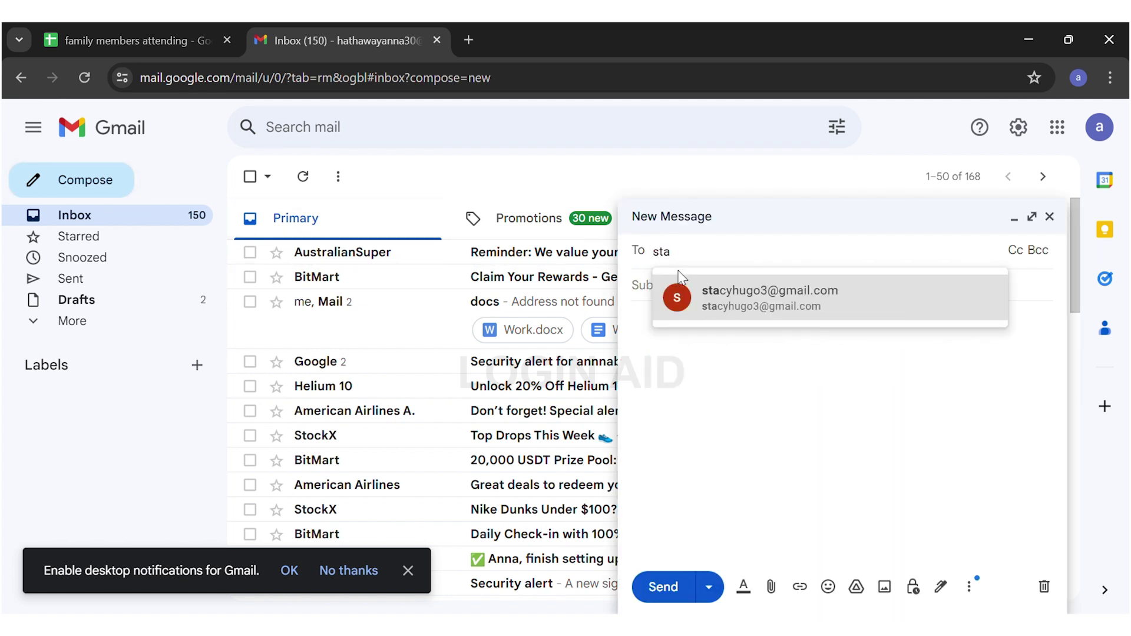
{"action": "left_click", "coordinate": [717, 317]}
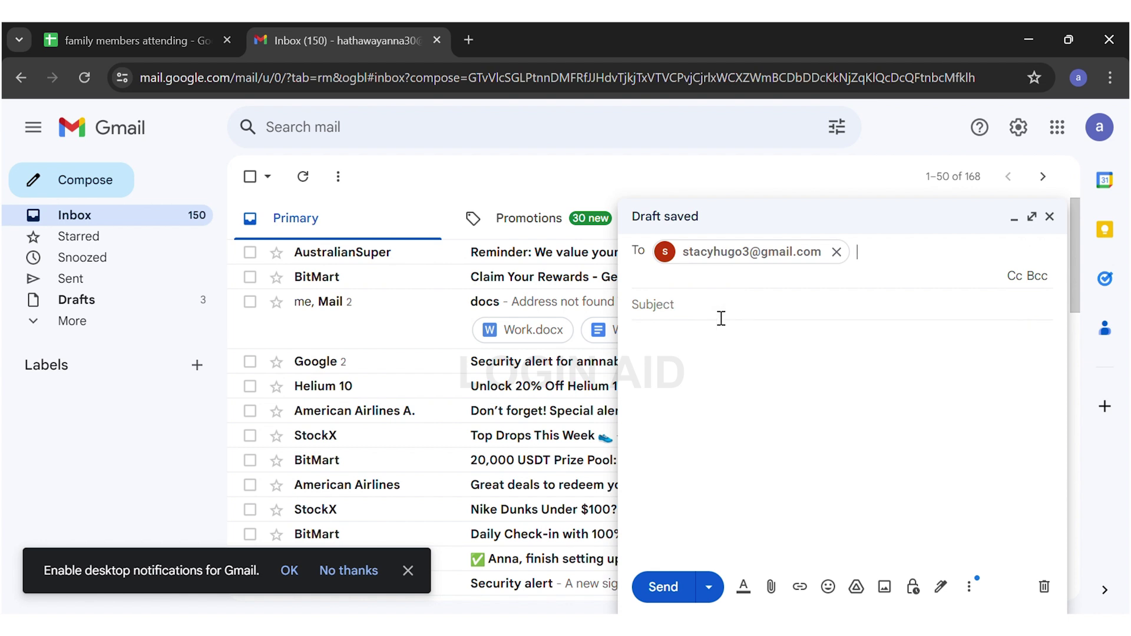
{"action": "key", "text": "Tab"}
{"action": "type", "text": "attendees"}
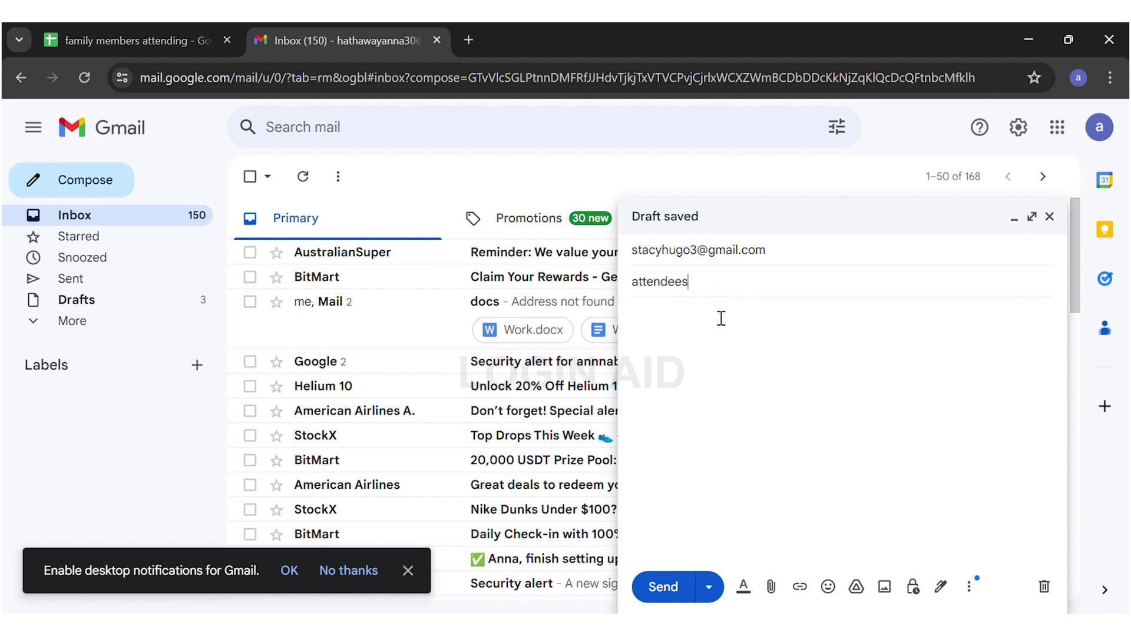
{"action": "key", "text": "Tab"}
{"action": "key", "text": "ctrl+v"}
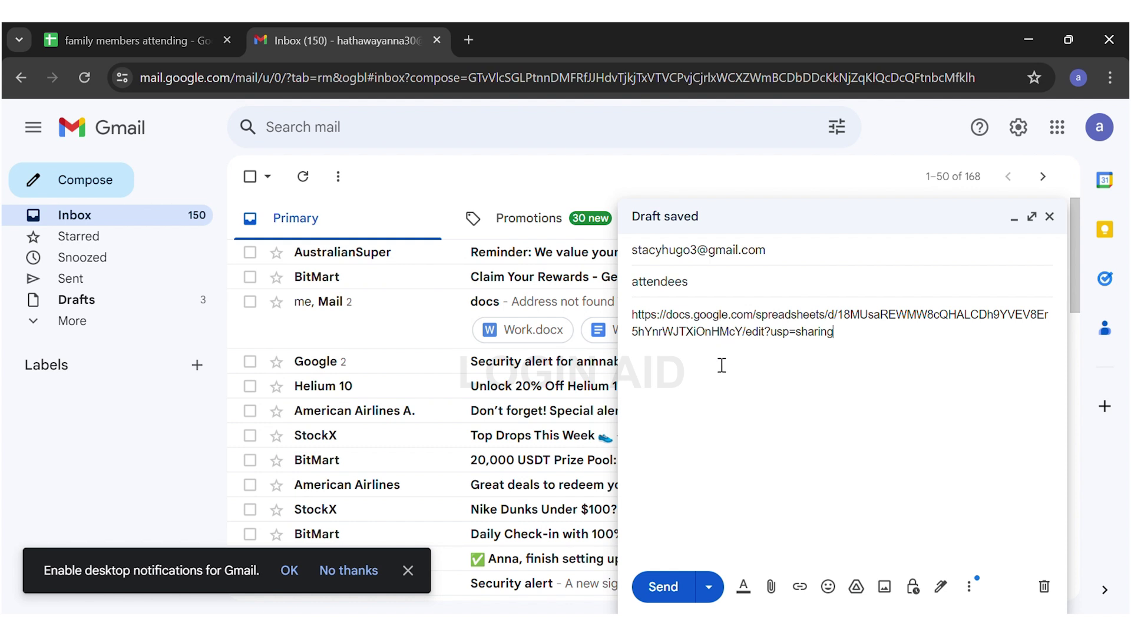
{"action": "left_click", "coordinate": [681, 589]}
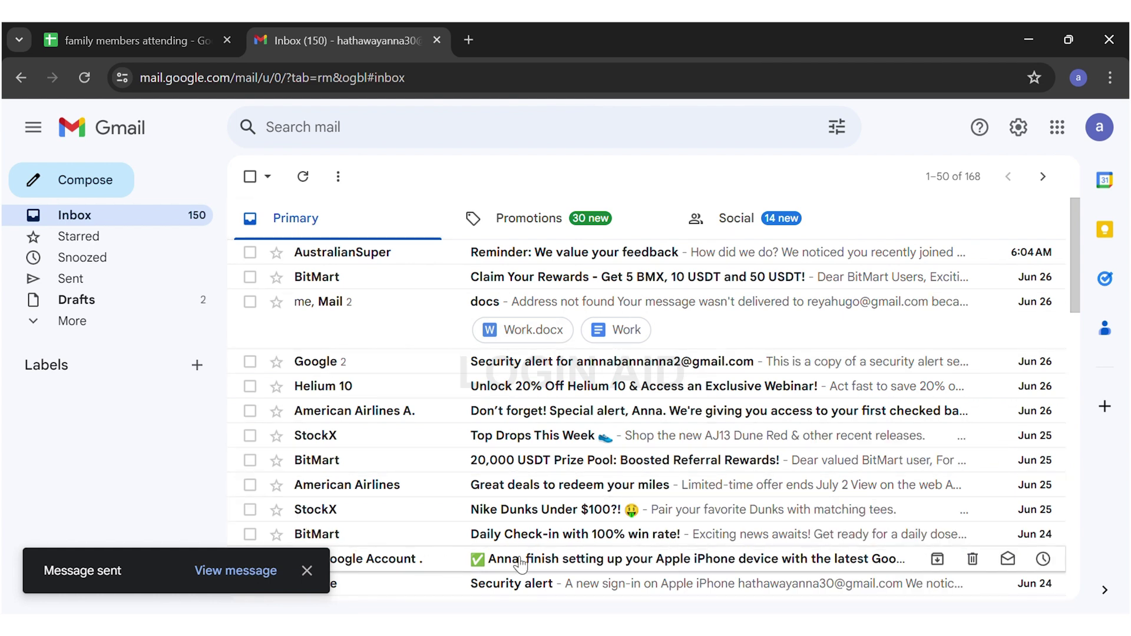
{"action": "left_click", "coordinate": [265, 571]}
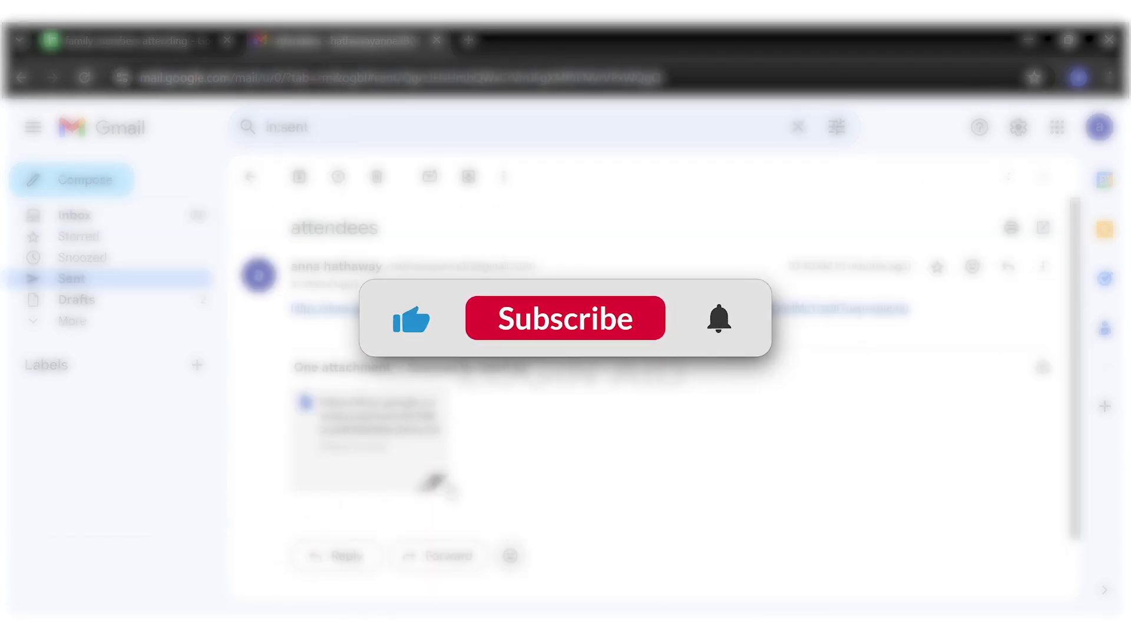